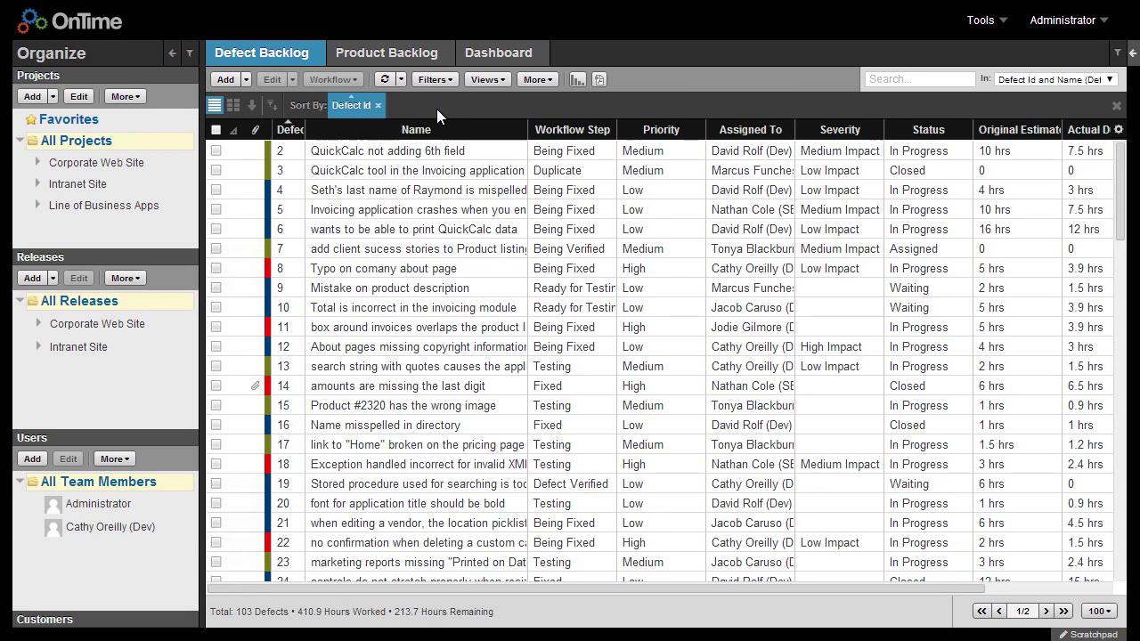
Step: Run the Defects List report from Tools > Reporting > Defects Reports
{"action": "left_click", "coordinate": [980, 20]}
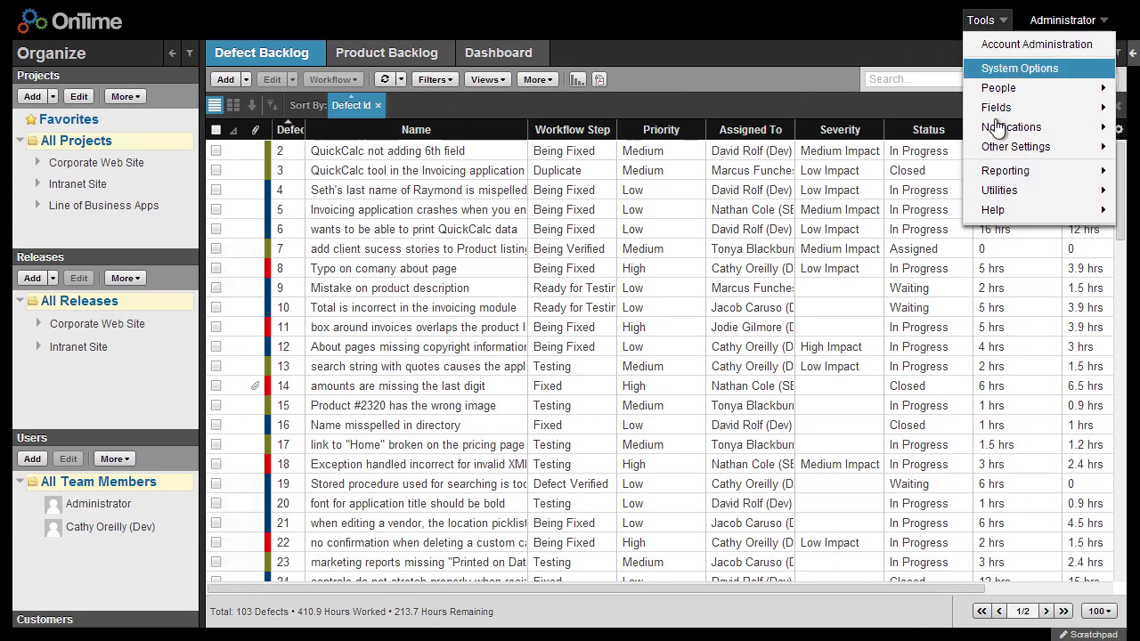
{"action": "mouse_move", "coordinate": [1012, 189]}
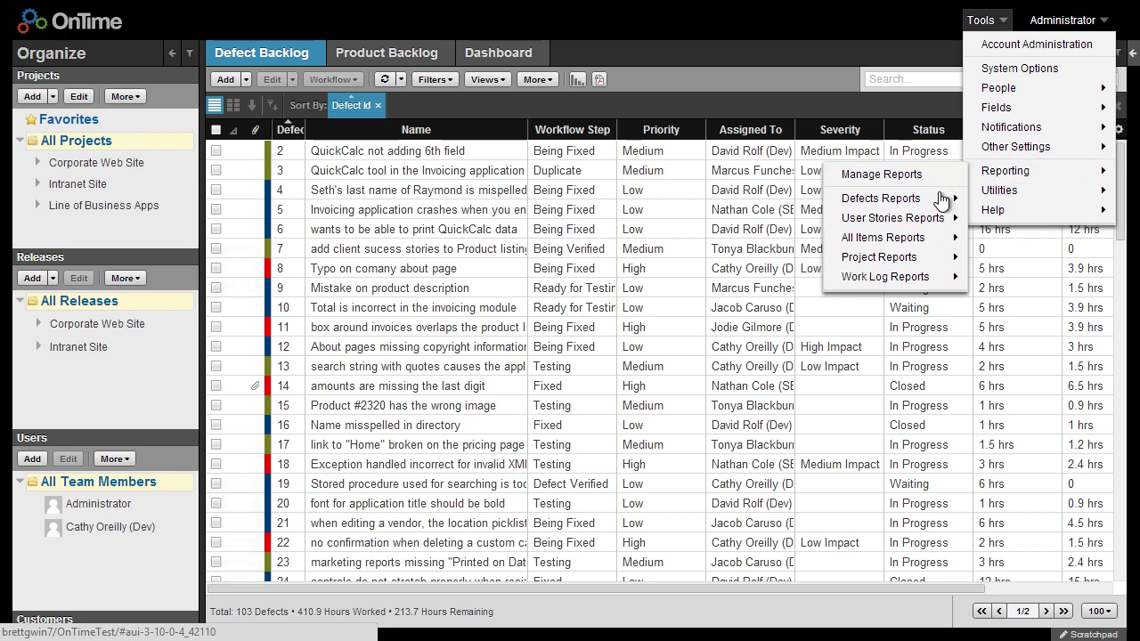
{"action": "mouse_move", "coordinate": [941, 201]}
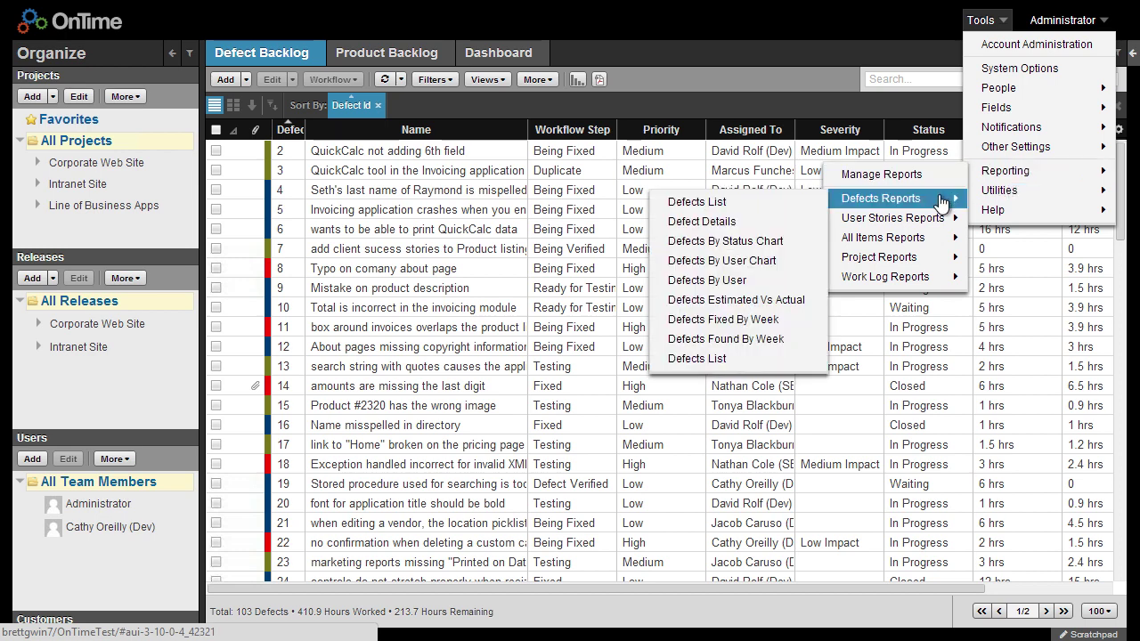
{"action": "left_click", "coordinate": [796, 202]}
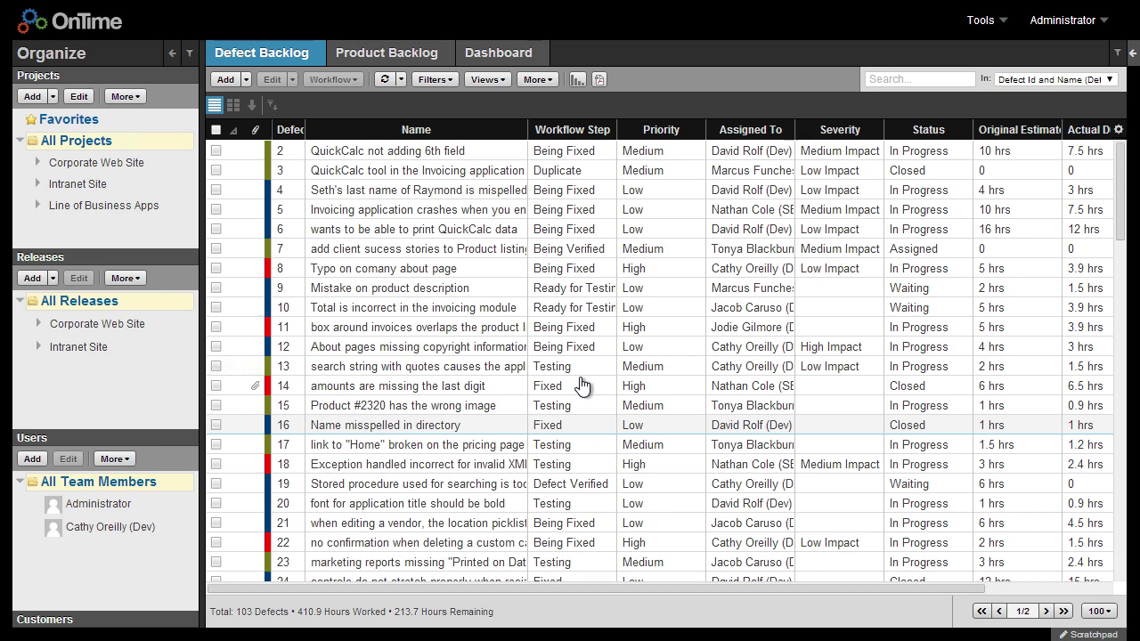
Step: Apply the All Open Defect Backlog filter, group by Assigned To, and sort Priority with High first
{"action": "left_click", "coordinate": [437, 79]}
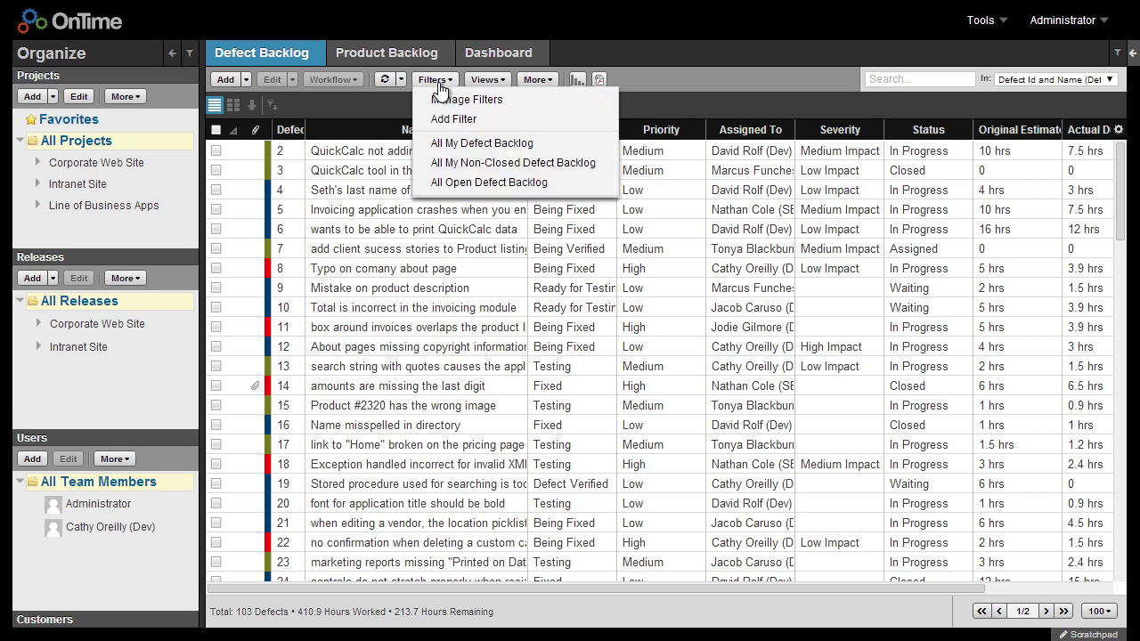
{"action": "left_click", "coordinate": [450, 181]}
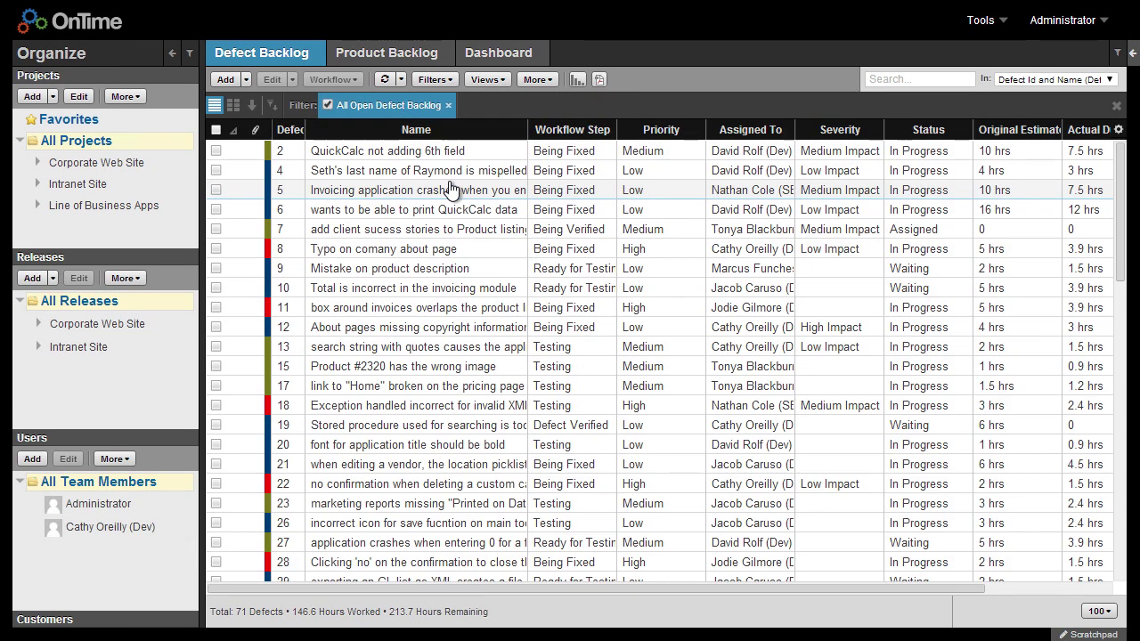
{"action": "right_click", "coordinate": [737, 133]}
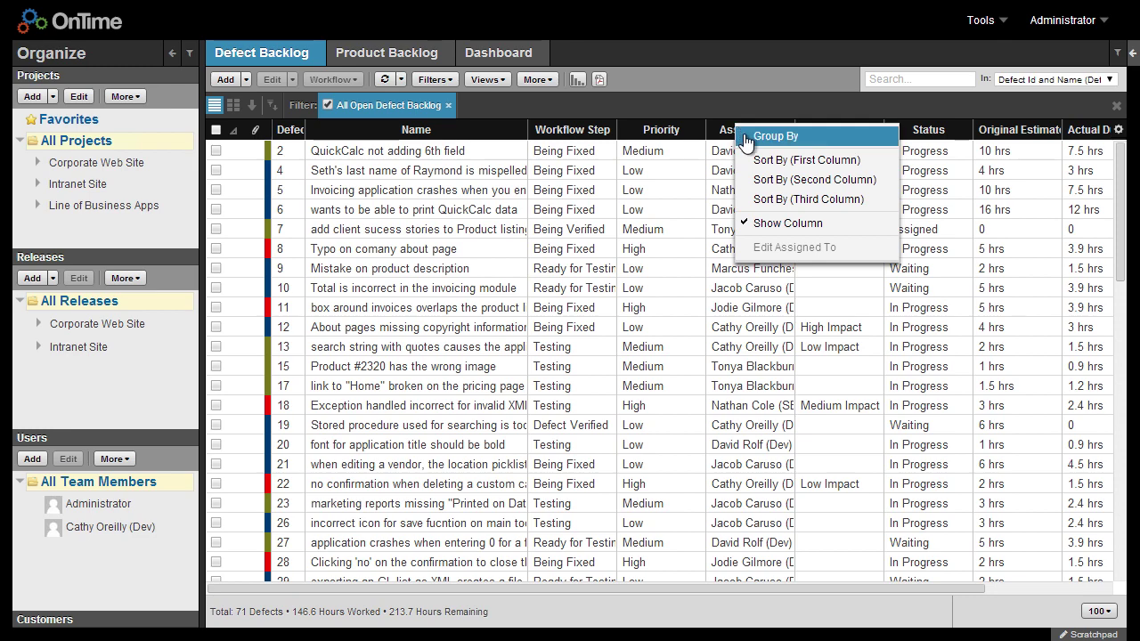
{"action": "left_click", "coordinate": [746, 138]}
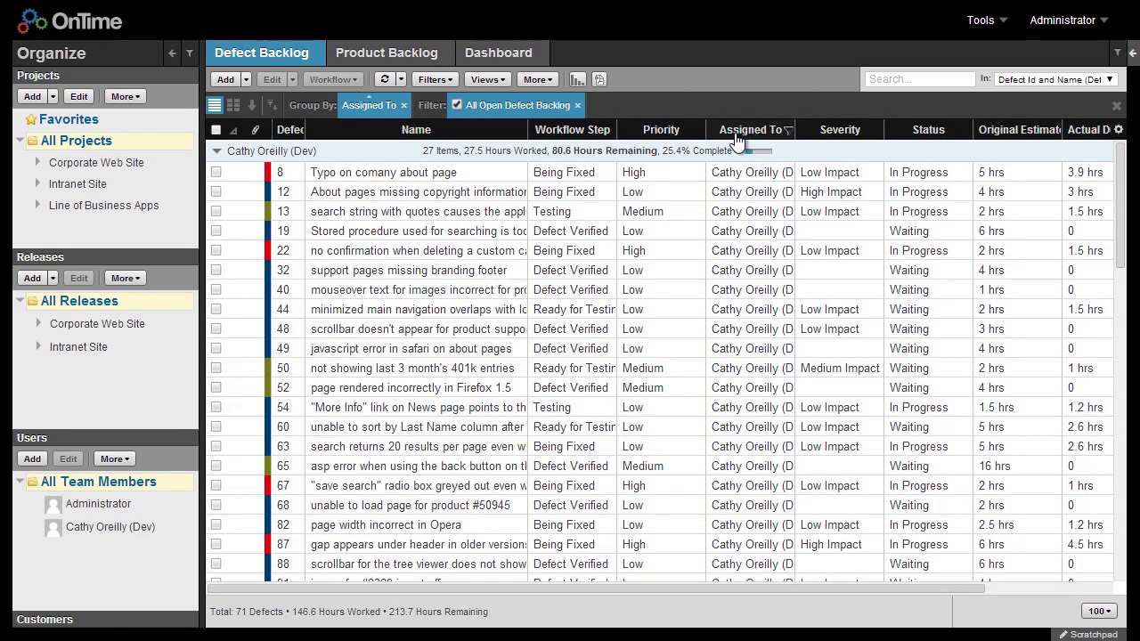
{"action": "left_click", "coordinate": [665, 136]}
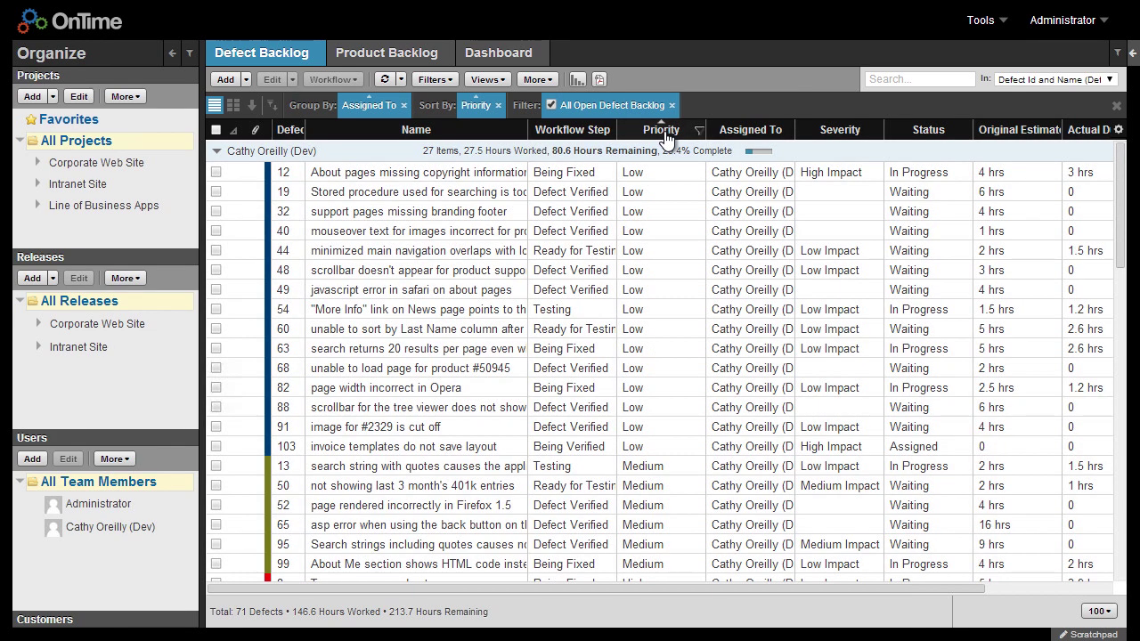
{"action": "left_click", "coordinate": [664, 135]}
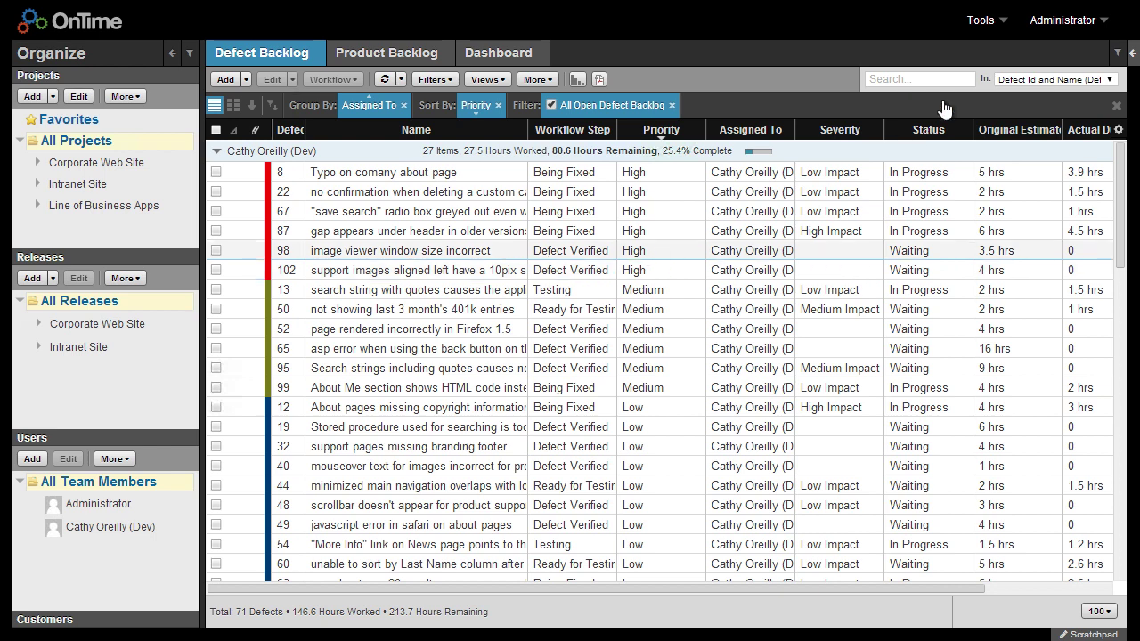
Step: Generate the Defects List report for the grouped open defects and scroll through its pages
{"action": "left_click", "coordinate": [980, 23]}
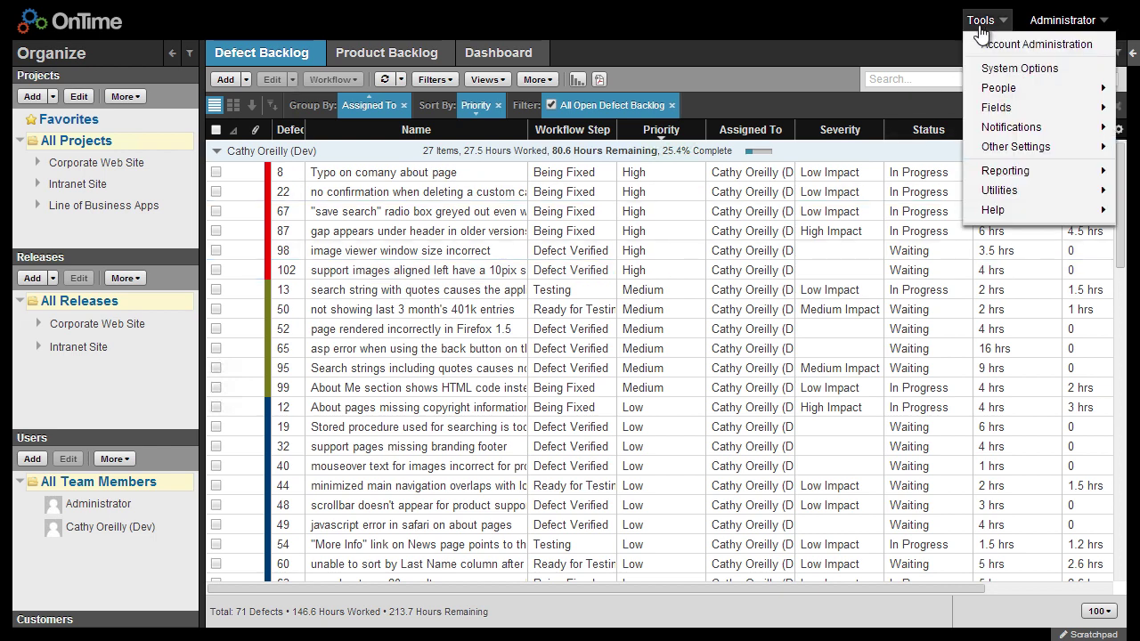
{"action": "mouse_move", "coordinate": [993, 171]}
{"action": "mouse_move", "coordinate": [915, 200]}
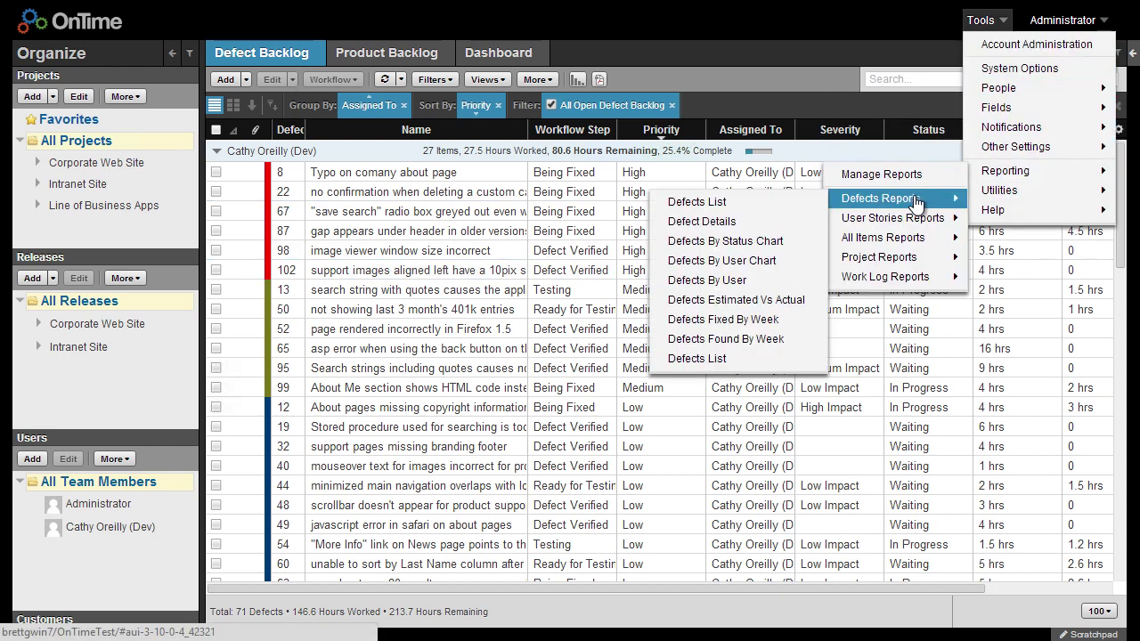
{"action": "left_click", "coordinate": [697, 202]}
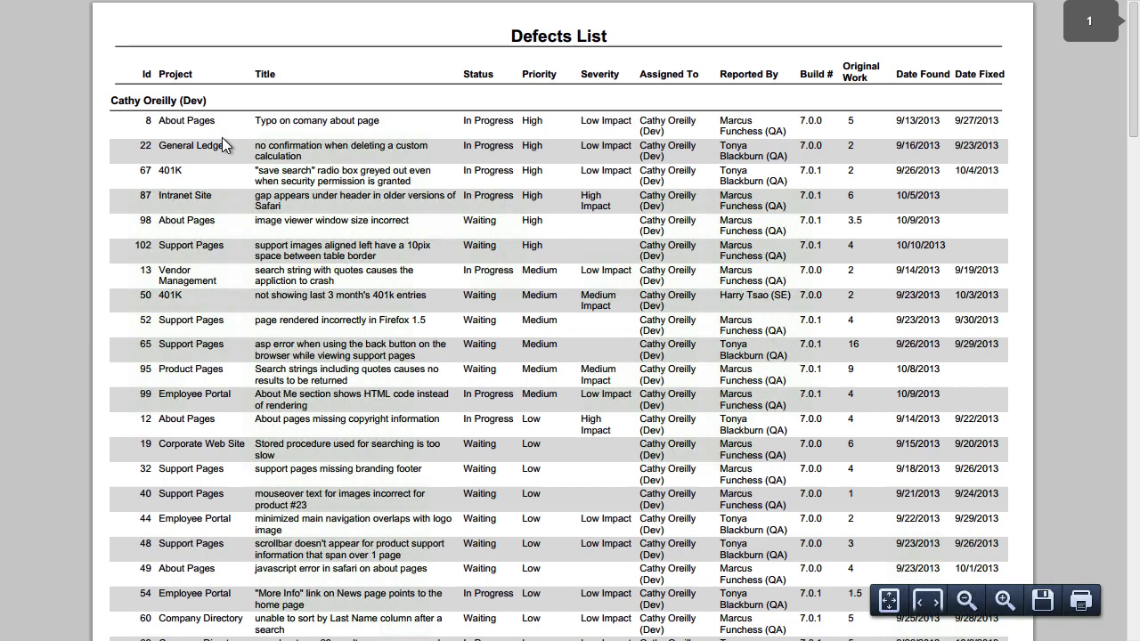
{"action": "scroll", "coordinate": [223, 145], "scroll_direction": "down", "scroll_amount": 7}
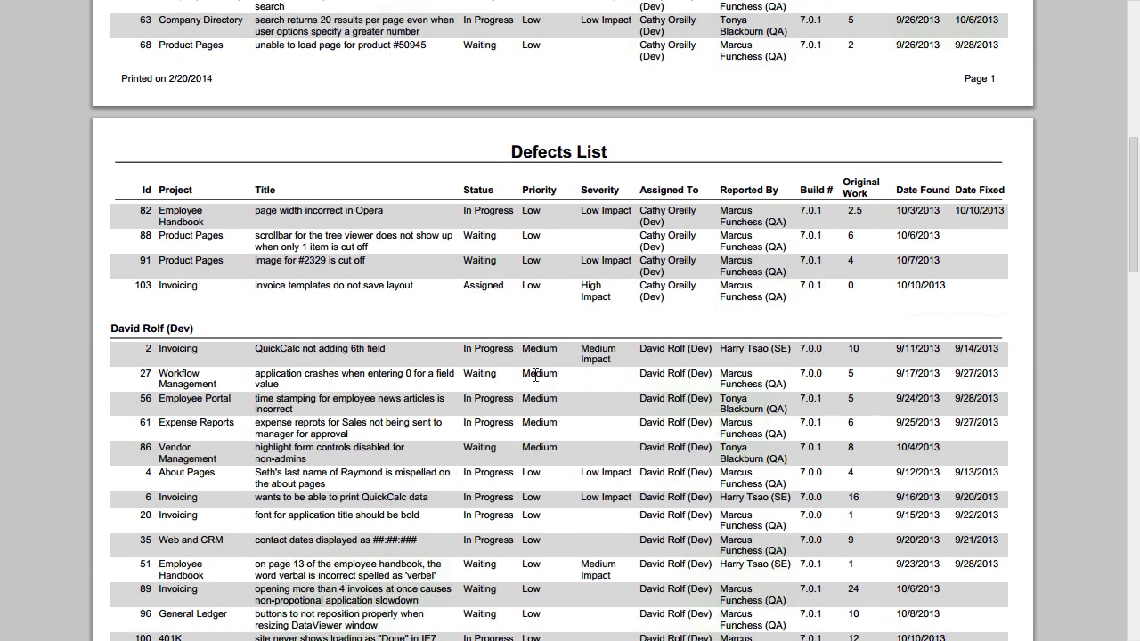
{"action": "scroll", "coordinate": [531, 427], "scroll_direction": "up", "scroll_amount": 7}
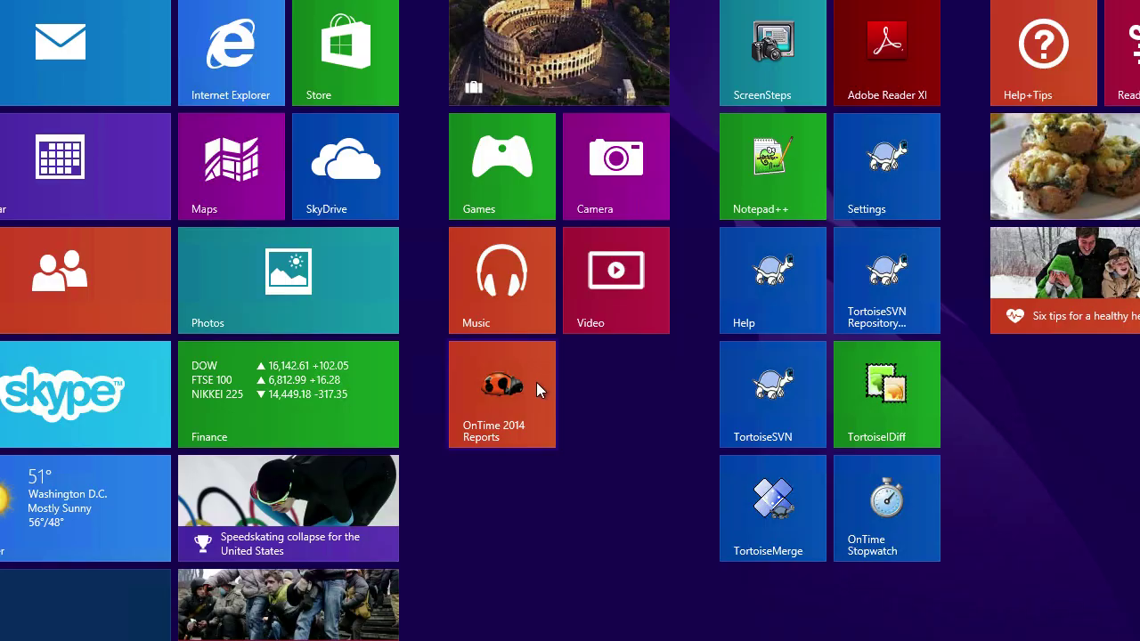
Step: Launch OnTime 2014 Reports from its Start screen tile
{"action": "left_click", "coordinate": [530, 387]}
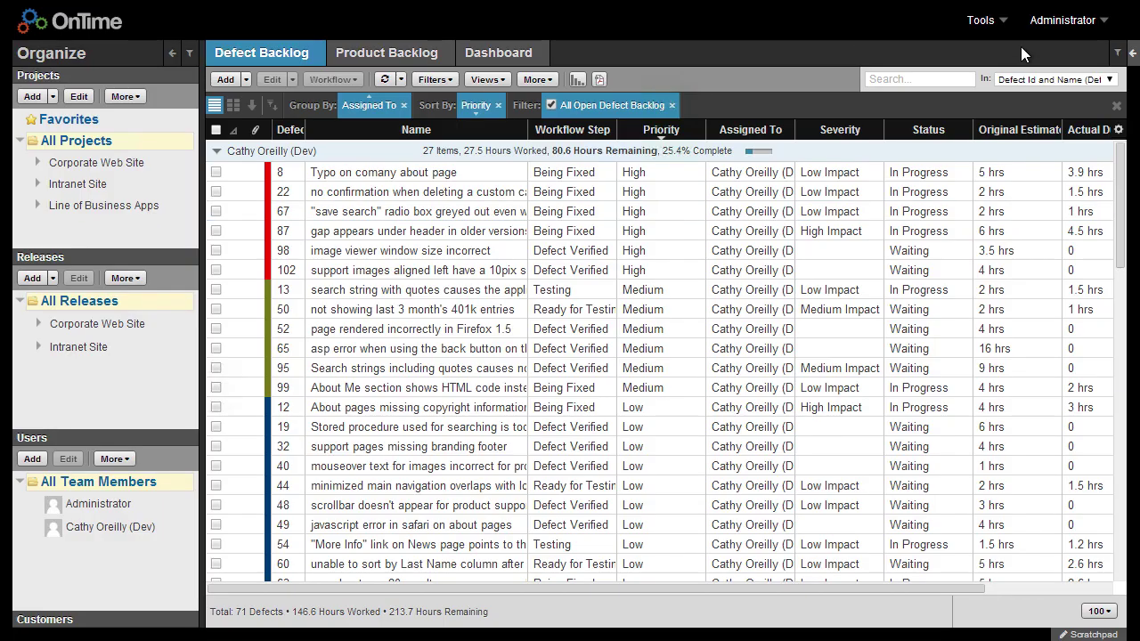
Step: Open Manage Reports from Tools > Reporting > Defects Reports
{"action": "left_click", "coordinate": [980, 20]}
{"action": "mouse_move", "coordinate": [1005, 170]}
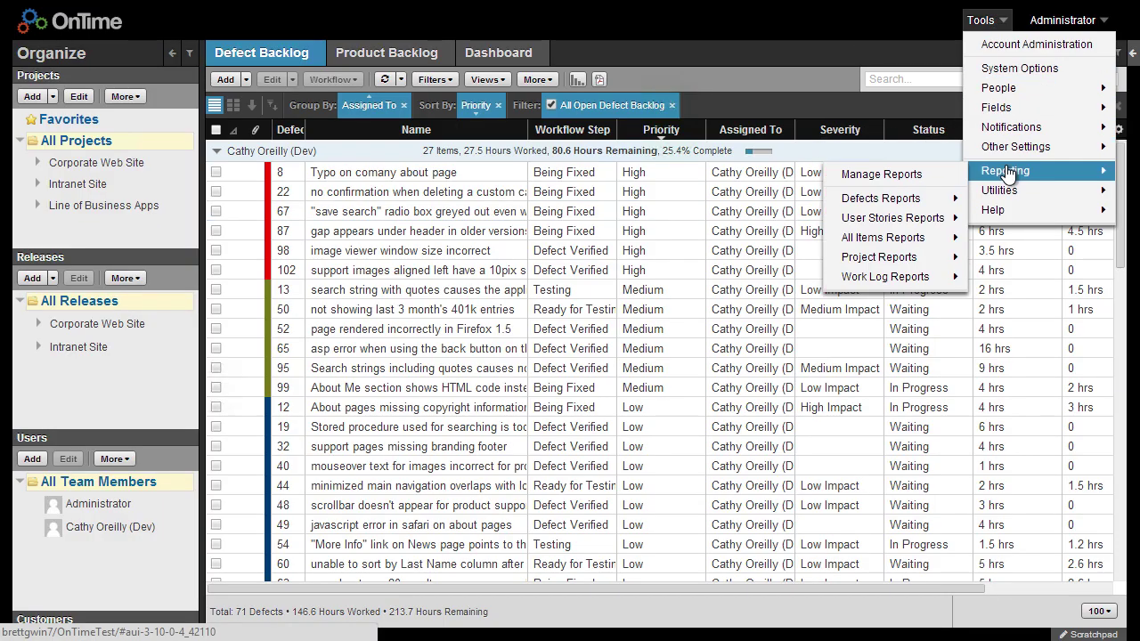
{"action": "mouse_move", "coordinate": [933, 207]}
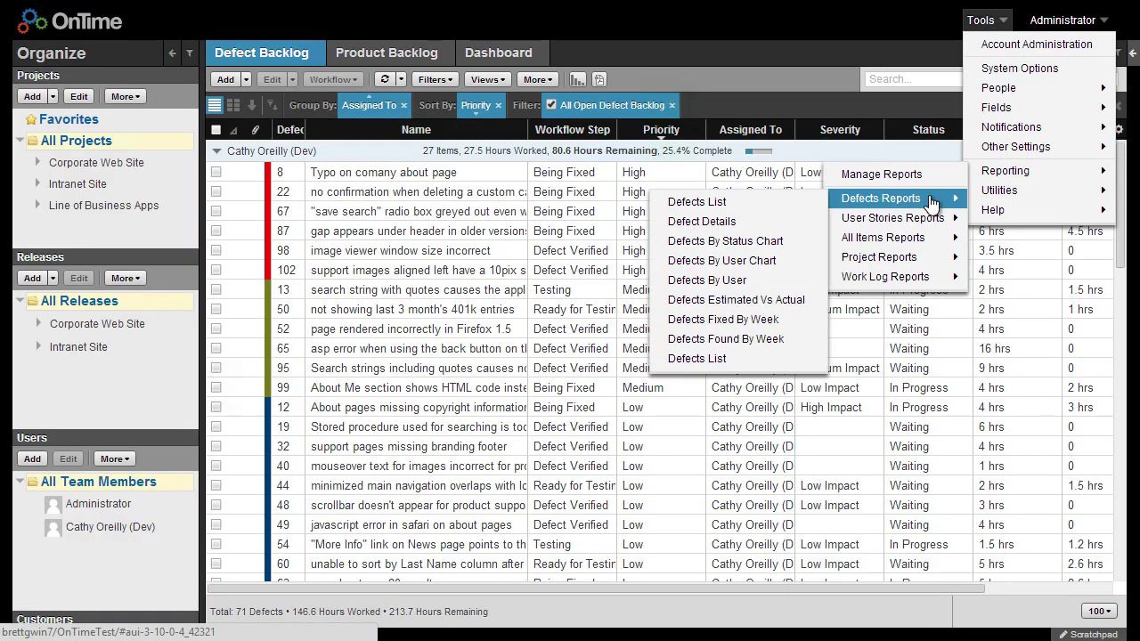
{"action": "left_click", "coordinate": [755, 205]}
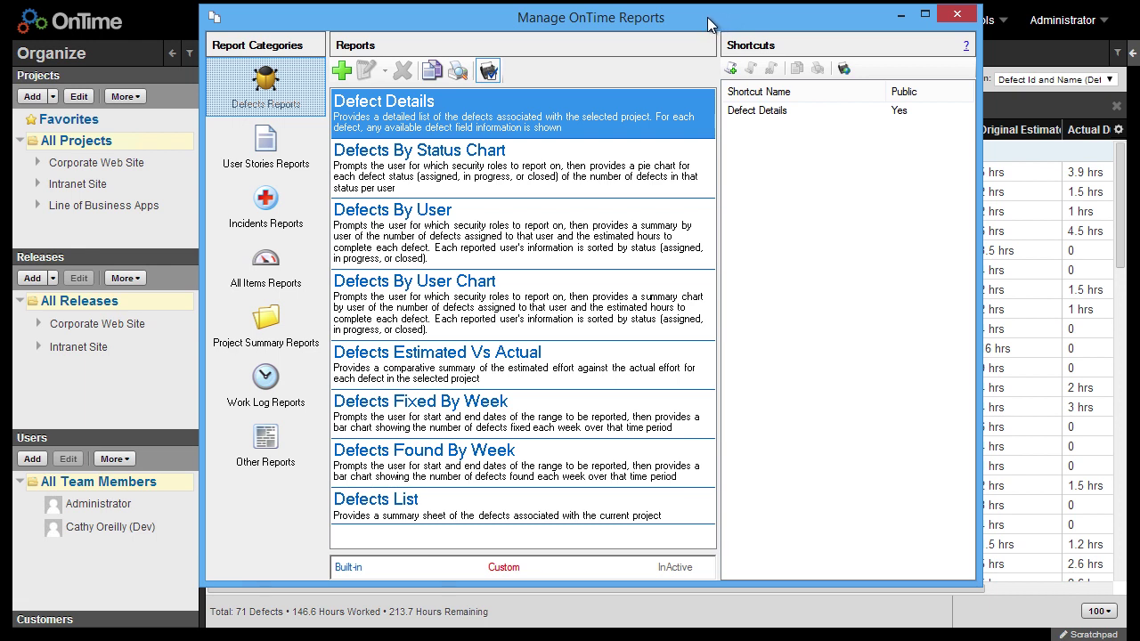
Step: Copy the Defects List report and open 'Defects List copy' in the Report Designer
{"action": "left_click", "coordinate": [447, 523]}
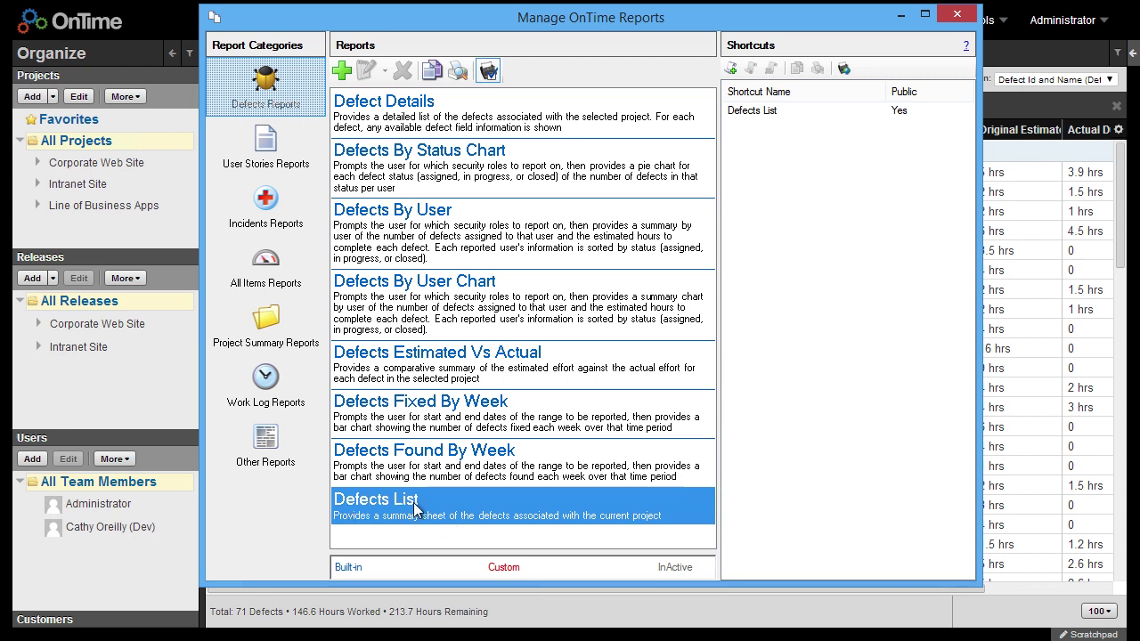
{"action": "left_click", "coordinate": [429, 71]}
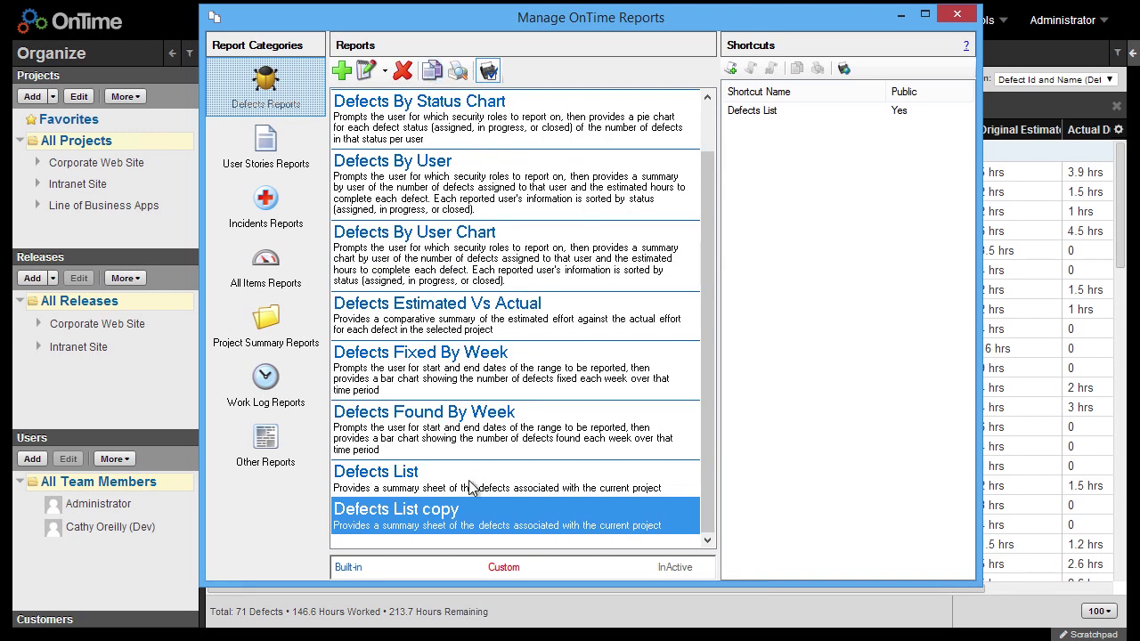
{"action": "double_click", "coordinate": [462, 528]}
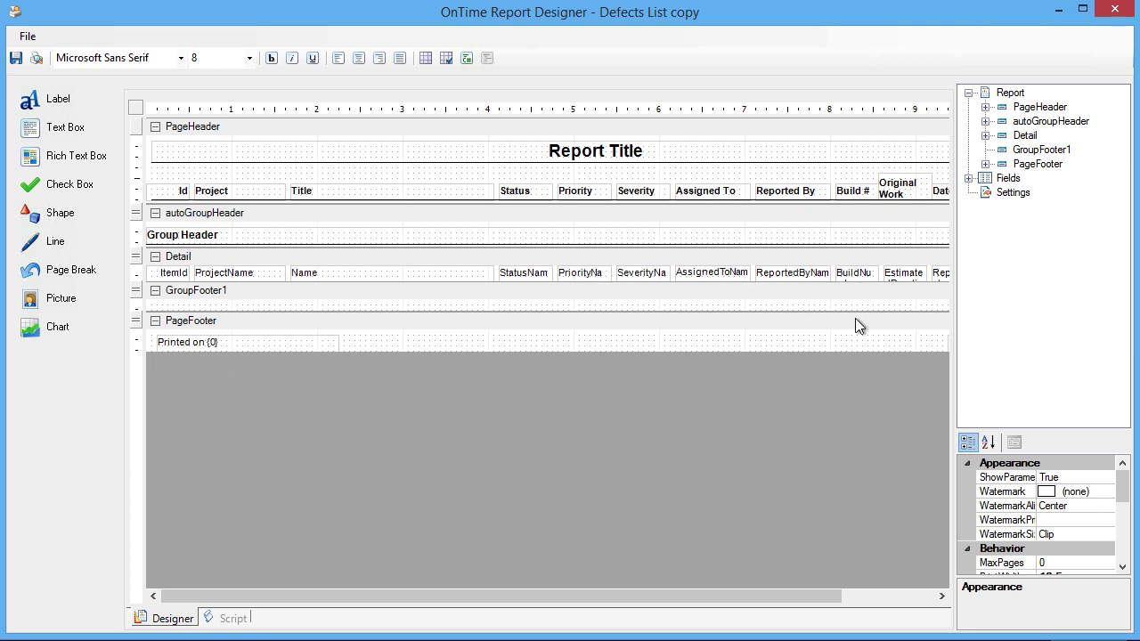
Step: Expand Fields and then Bound in the Report Explorer tree
{"action": "left_click", "coordinate": [968, 178]}
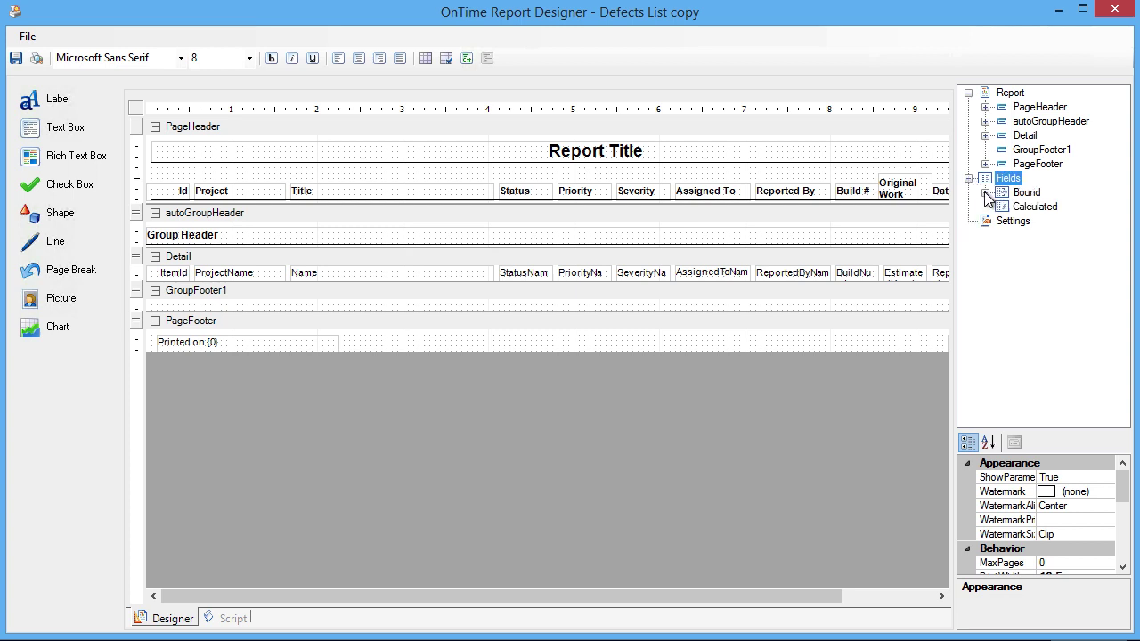
{"action": "left_click", "coordinate": [985, 192]}
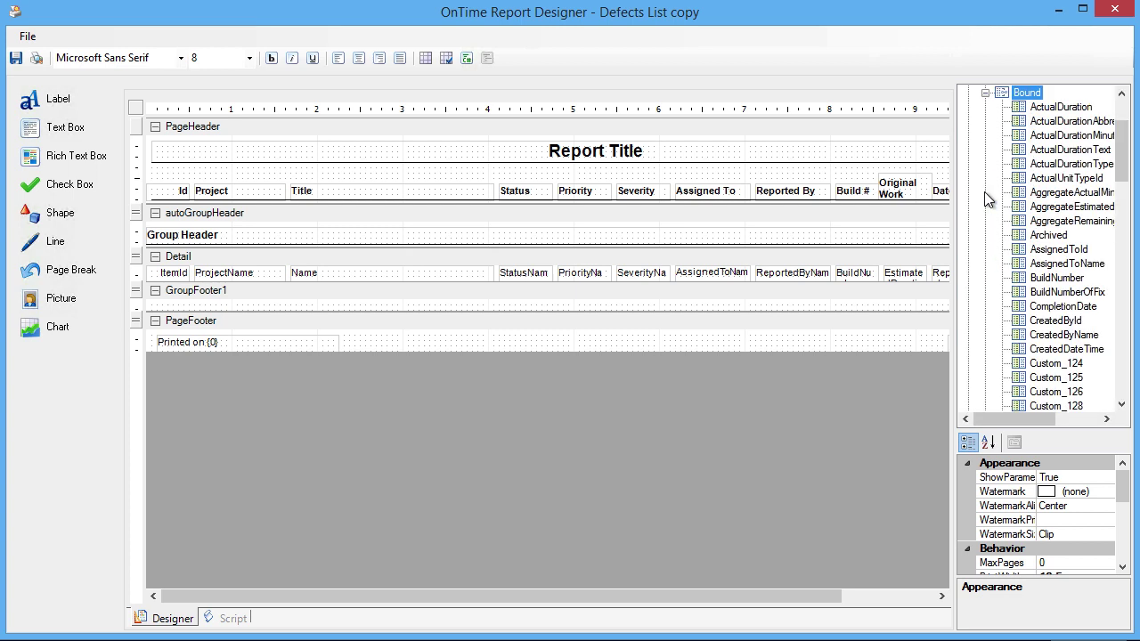
Step: Change the Reported By heading text to 'Customer' and delete the txtReportedByName detail field
{"action": "left_click", "coordinate": [786, 192]}
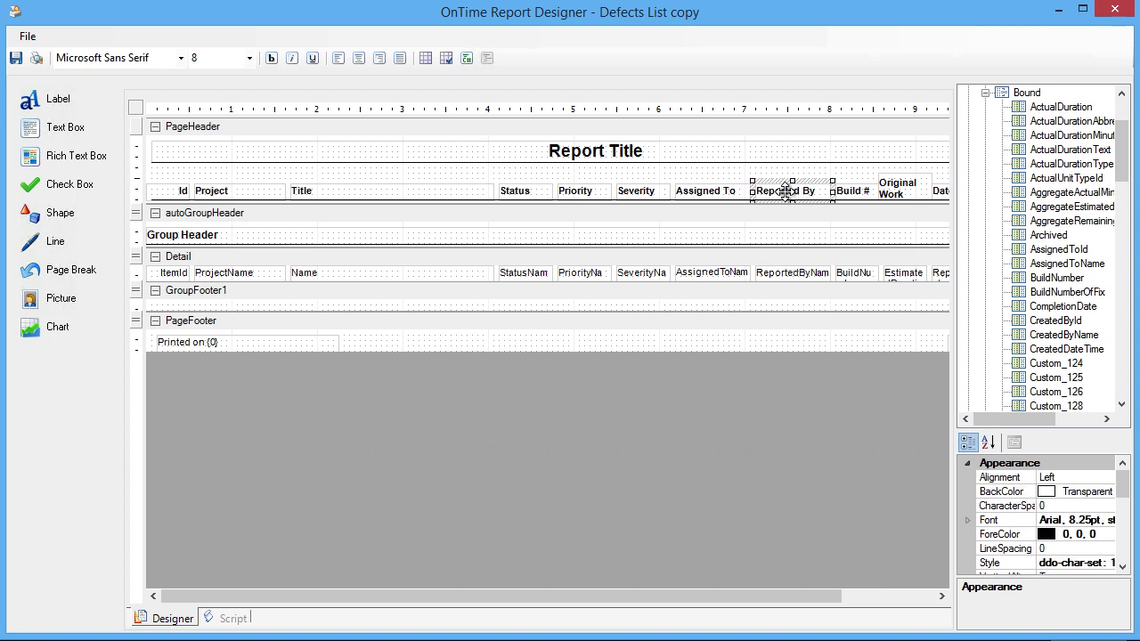
{"action": "left_click", "coordinate": [1124, 533]}
{"action": "left_click_drag", "start_coordinate": [1124, 533], "coordinate": [1124, 552]}
{"action": "left_click", "coordinate": [1106, 535]}
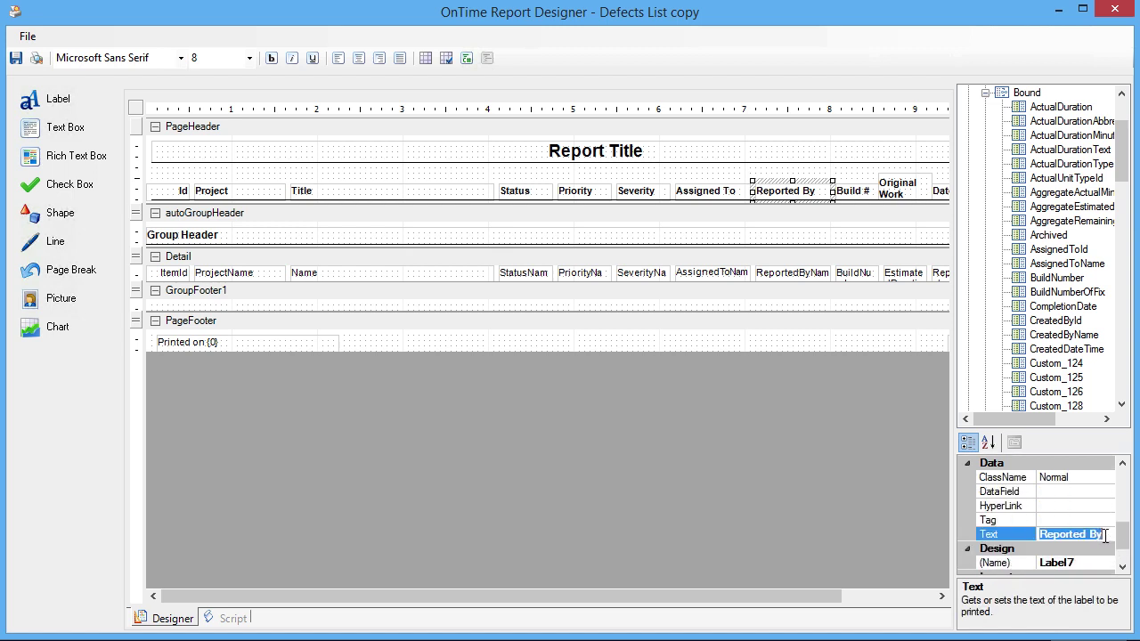
{"action": "type", "text": "Customer"}
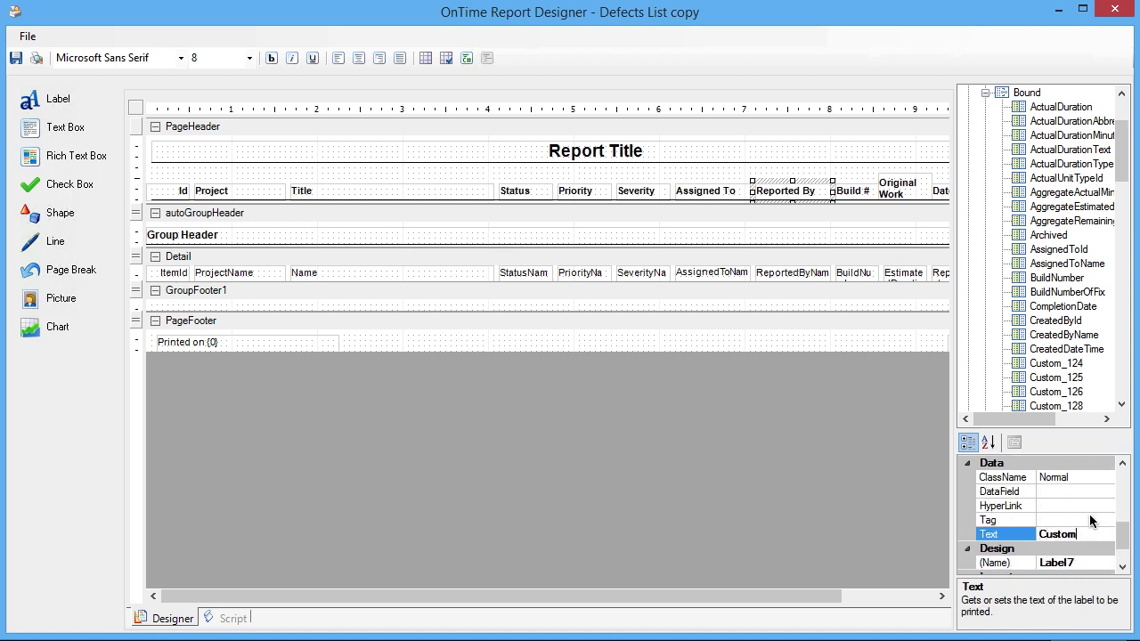
{"action": "left_click", "coordinate": [788, 274]}
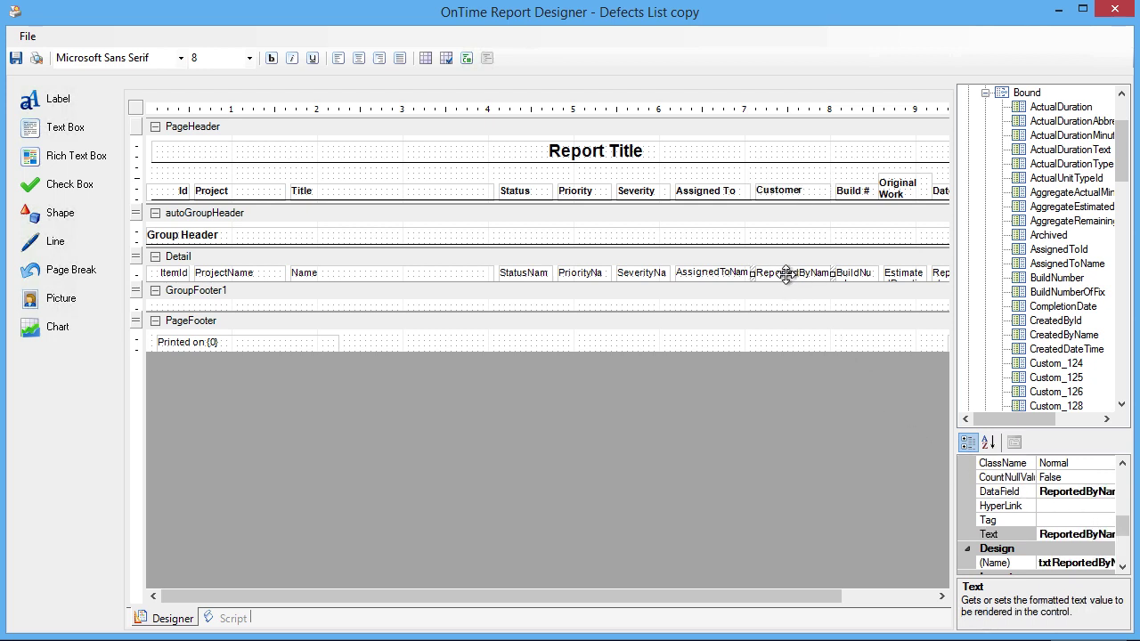
{"action": "key", "text": "Delete"}
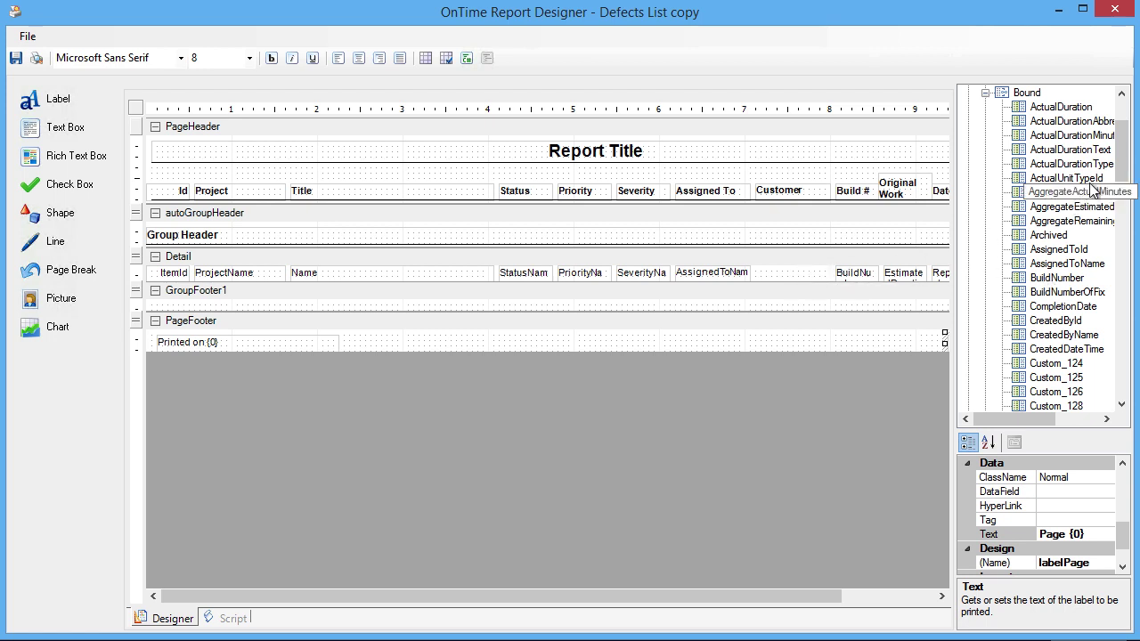
Step: Drag the ReportedByCustomer bound field into the Detail band under the Customer heading
{"action": "left_click_drag", "start_coordinate": [1122, 165], "coordinate": [1135, 335]}
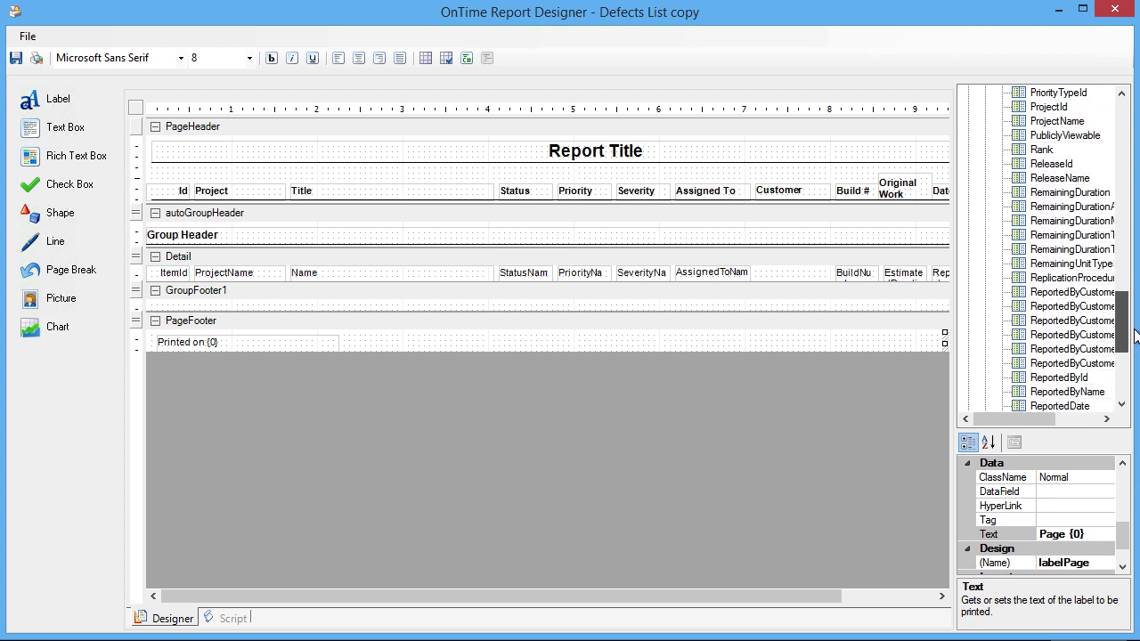
{"action": "left_click", "coordinate": [1099, 347]}
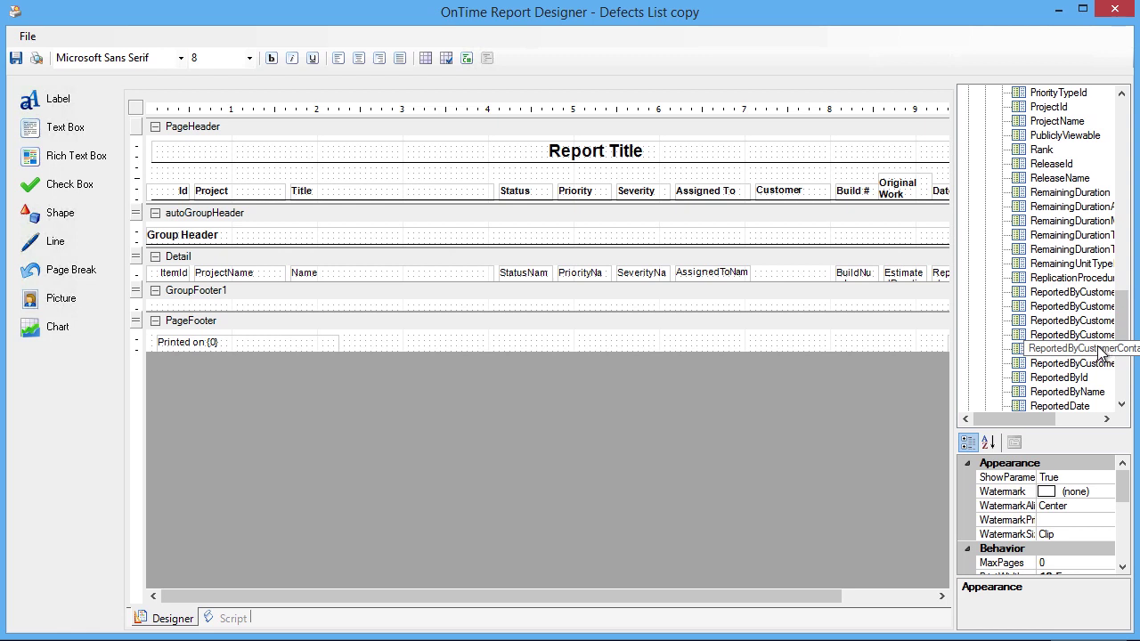
{"action": "left_click_drag", "start_coordinate": [1099, 349], "coordinate": [760, 267]}
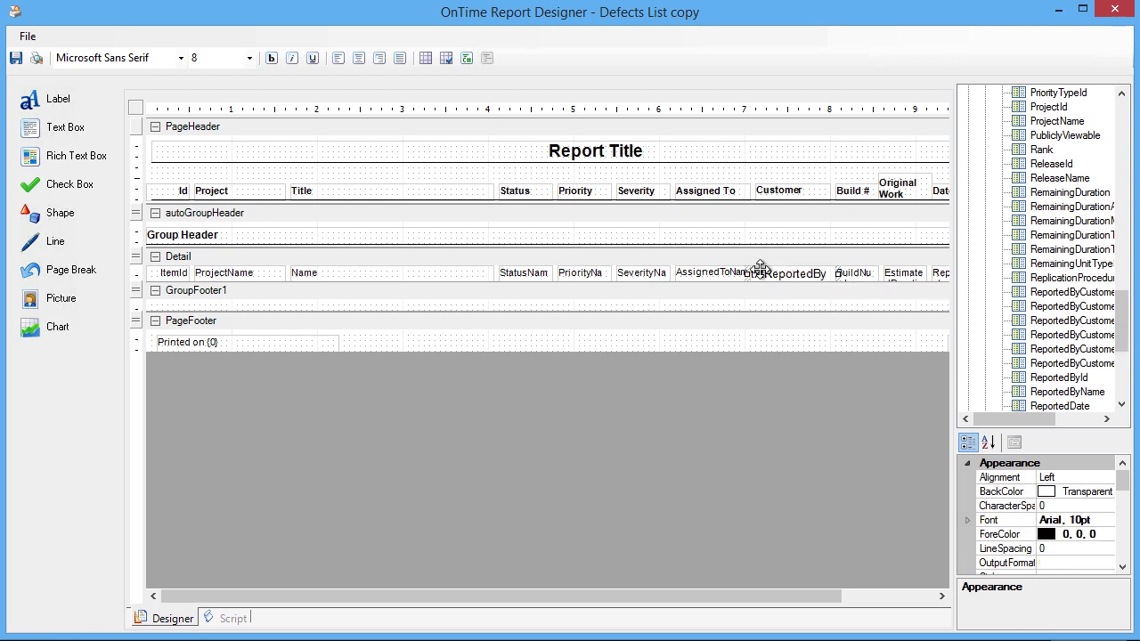
Step: Set the new customer field's font size to 8 pt
{"action": "left_click", "coordinate": [1094, 520]}
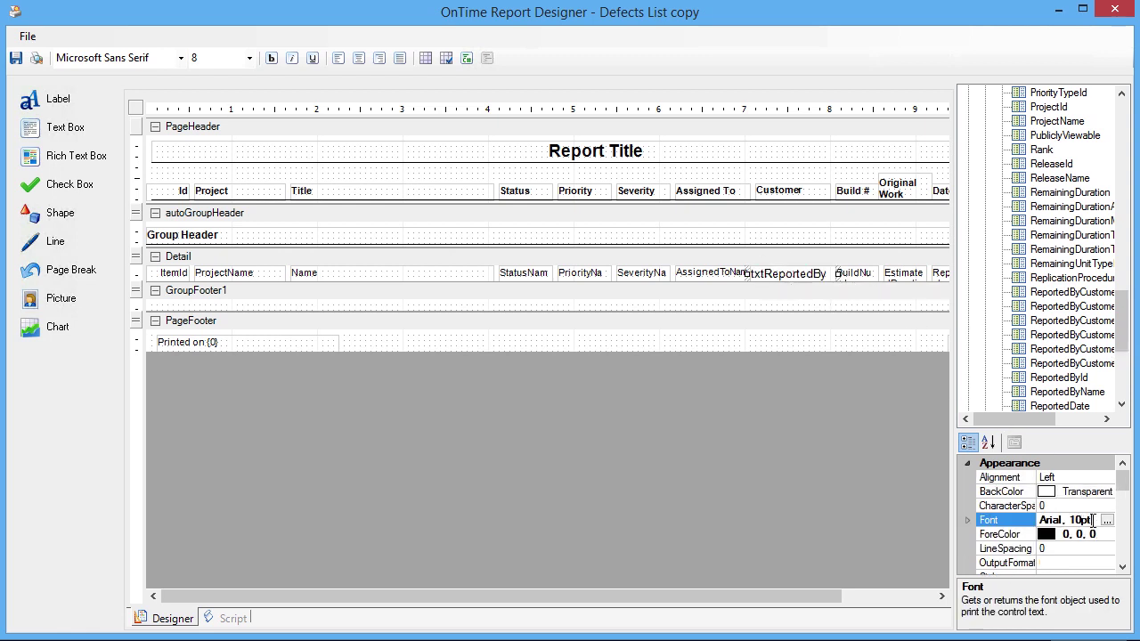
{"action": "left_click", "coordinate": [1107, 520]}
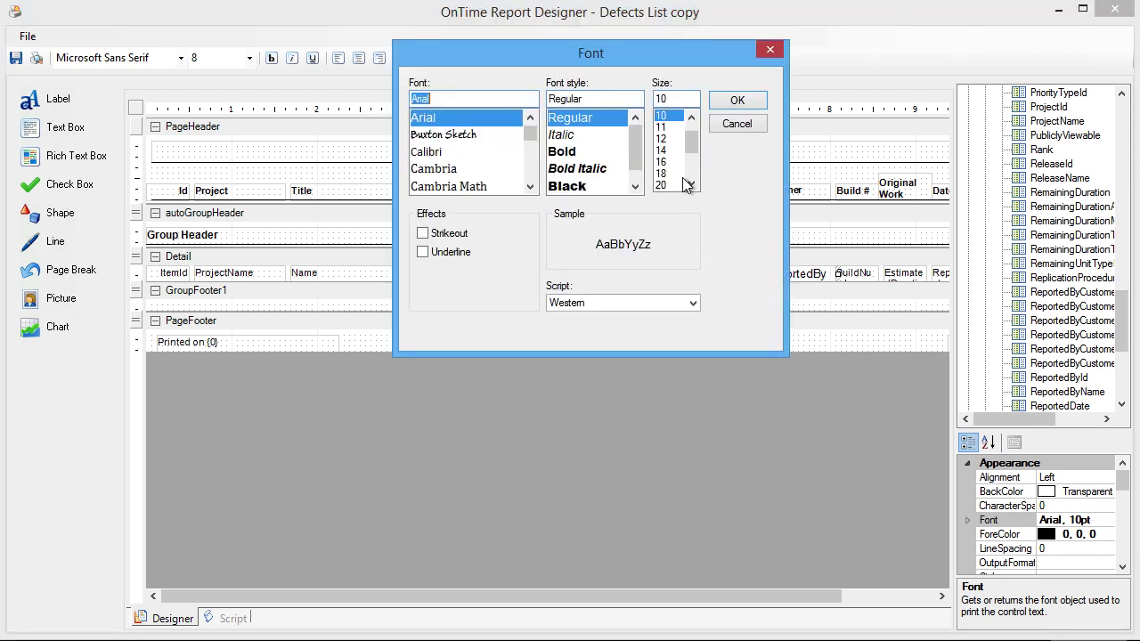
{"action": "left_click", "coordinate": [691, 117]}
{"action": "left_click", "coordinate": [691, 116]}
{"action": "left_click", "coordinate": [663, 116]}
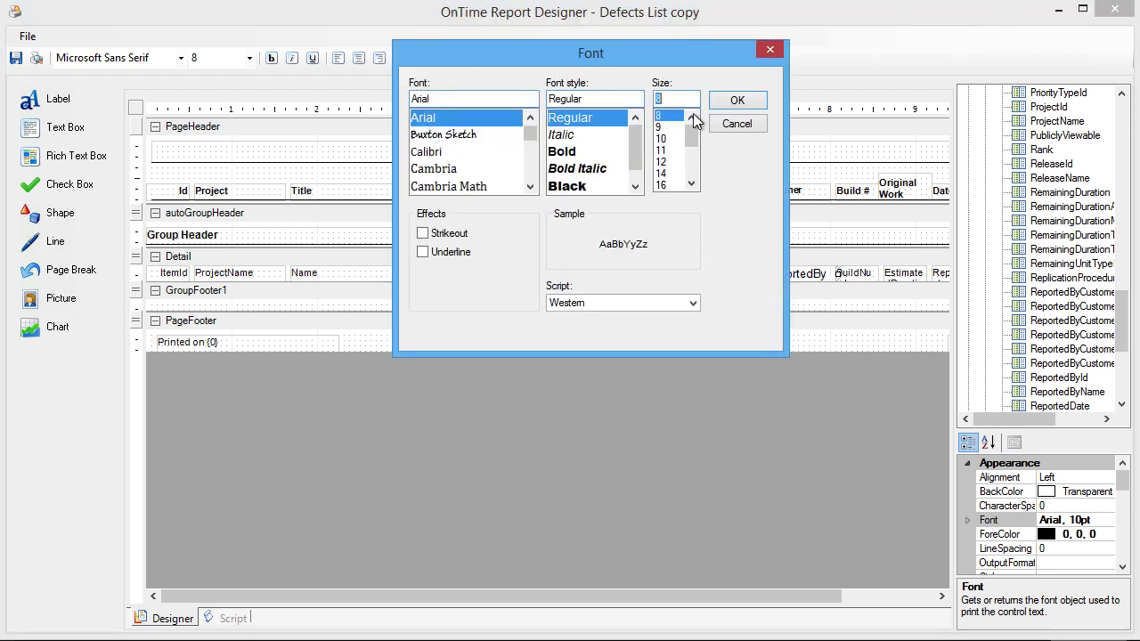
{"action": "left_click", "coordinate": [729, 100]}
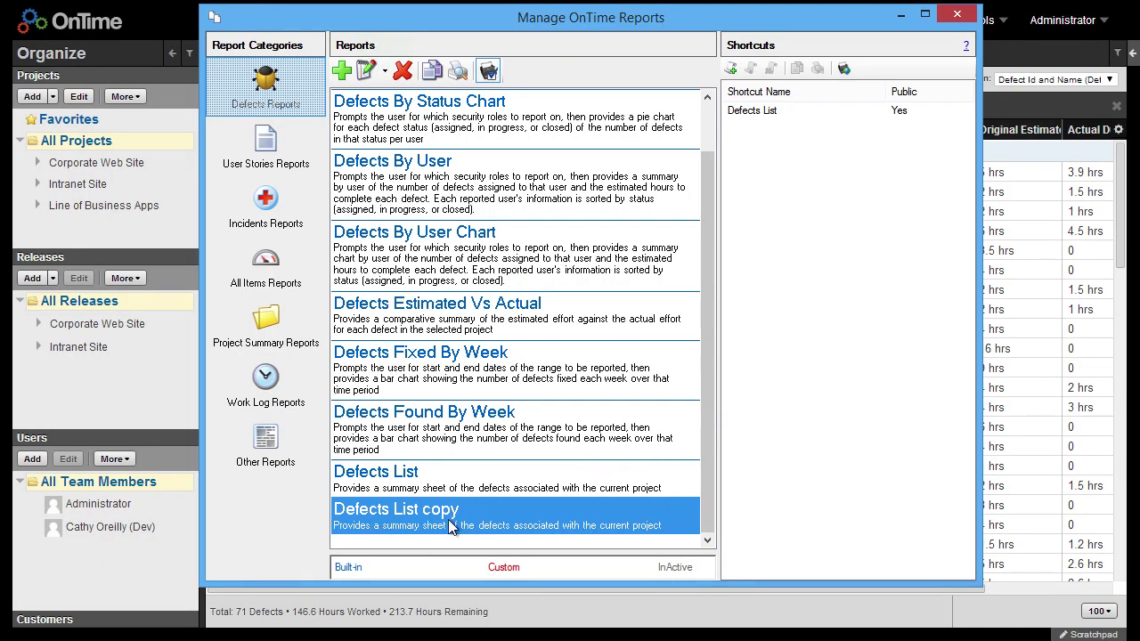
Step: Append 'with Customer' to the Defects List shortcut name and save the shortcut
{"action": "left_click", "coordinate": [774, 112]}
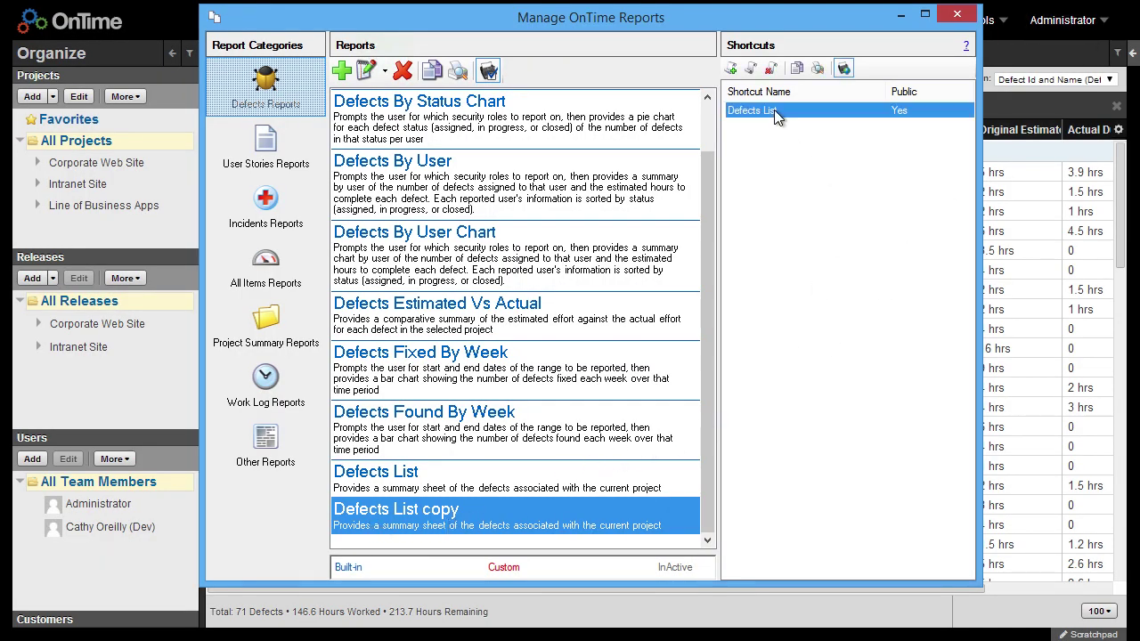
{"action": "left_click", "coordinate": [752, 70]}
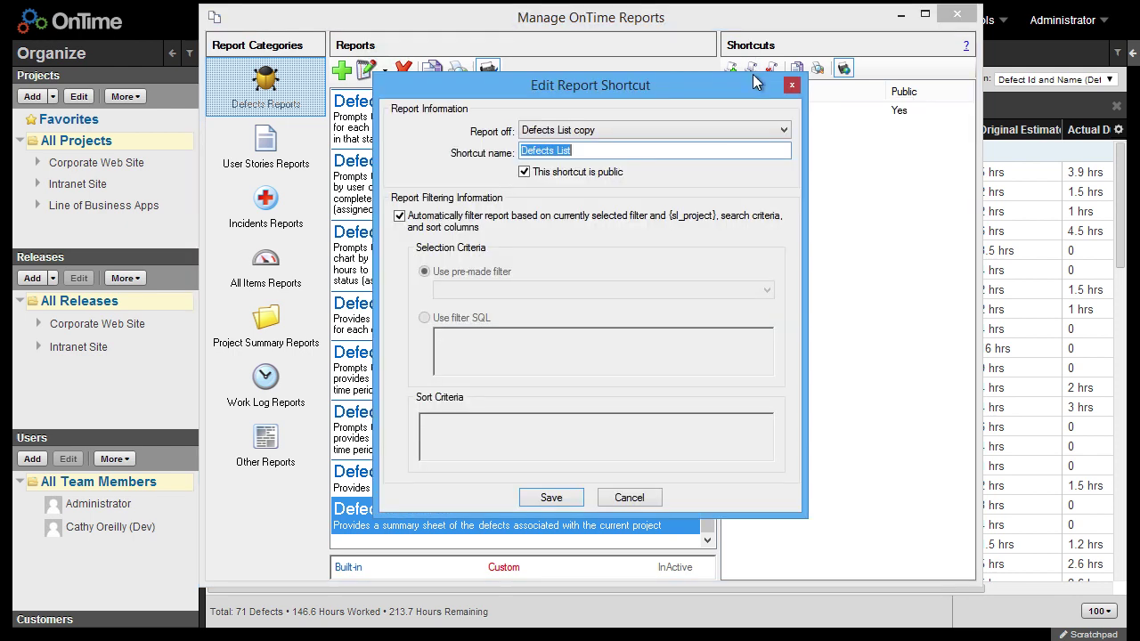
{"action": "left_click", "coordinate": [732, 146]}
{"action": "type", "text": "with Customer"}
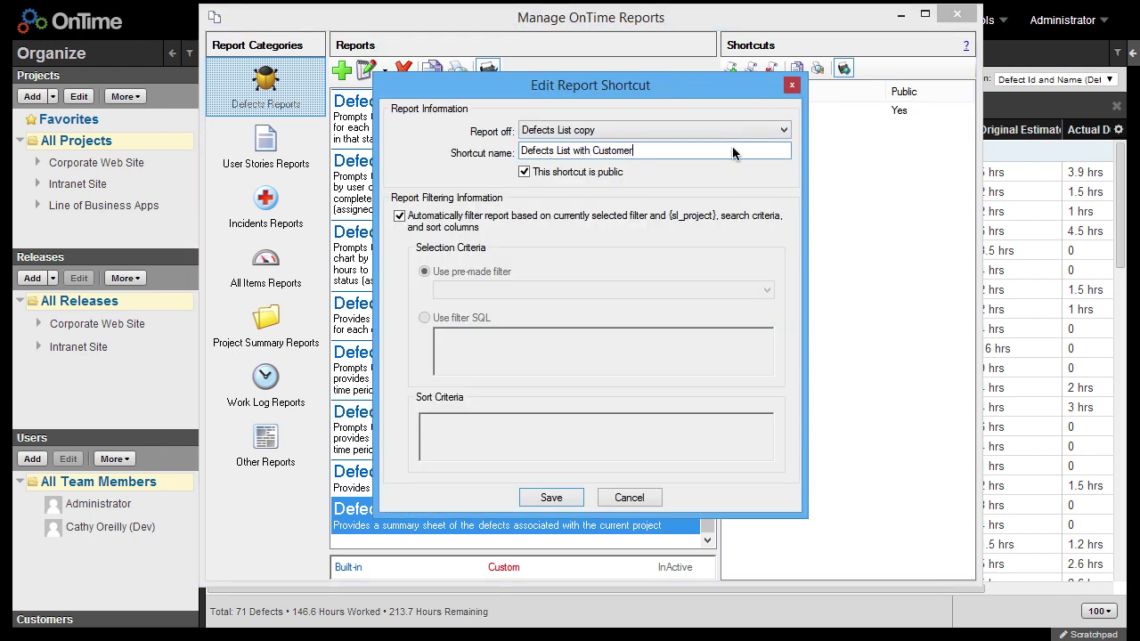
{"action": "left_click", "coordinate": [574, 499]}
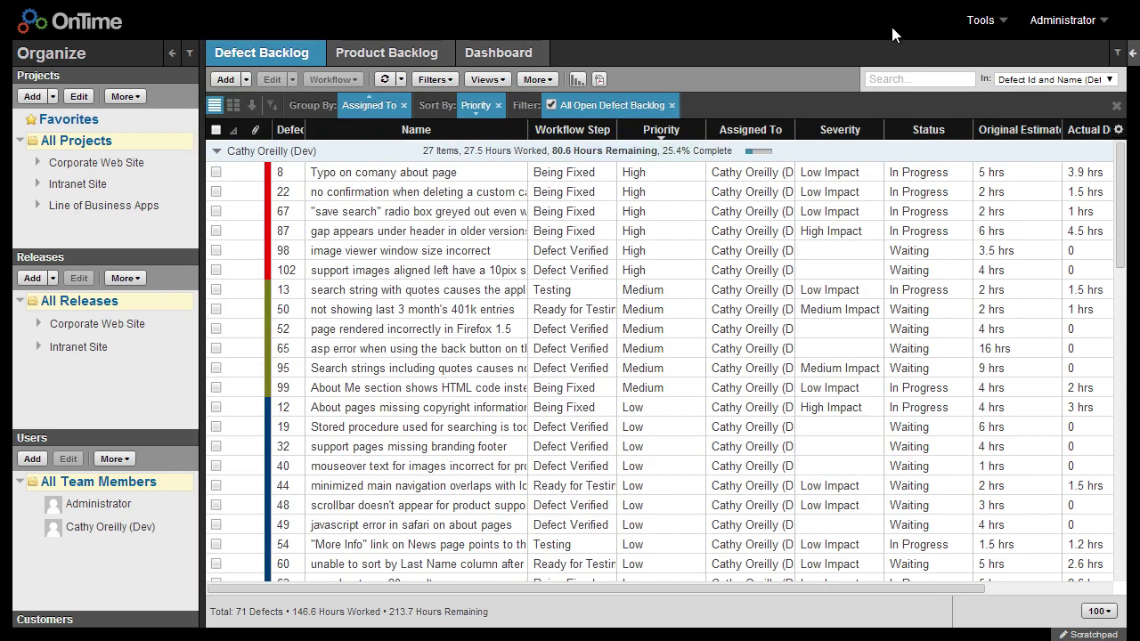
Step: Run 'Defects List with Customer' from Tools > Reporting > Defects Reports
{"action": "left_click", "coordinate": [984, 21]}
{"action": "mouse_move", "coordinate": [1005, 174]}
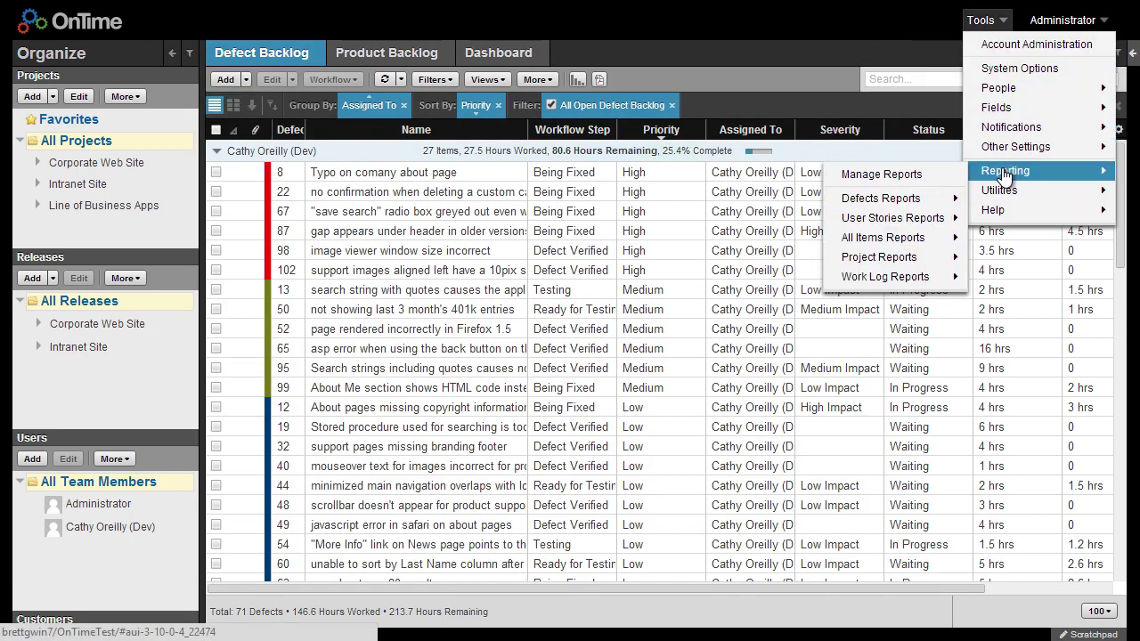
{"action": "mouse_move", "coordinate": [903, 207]}
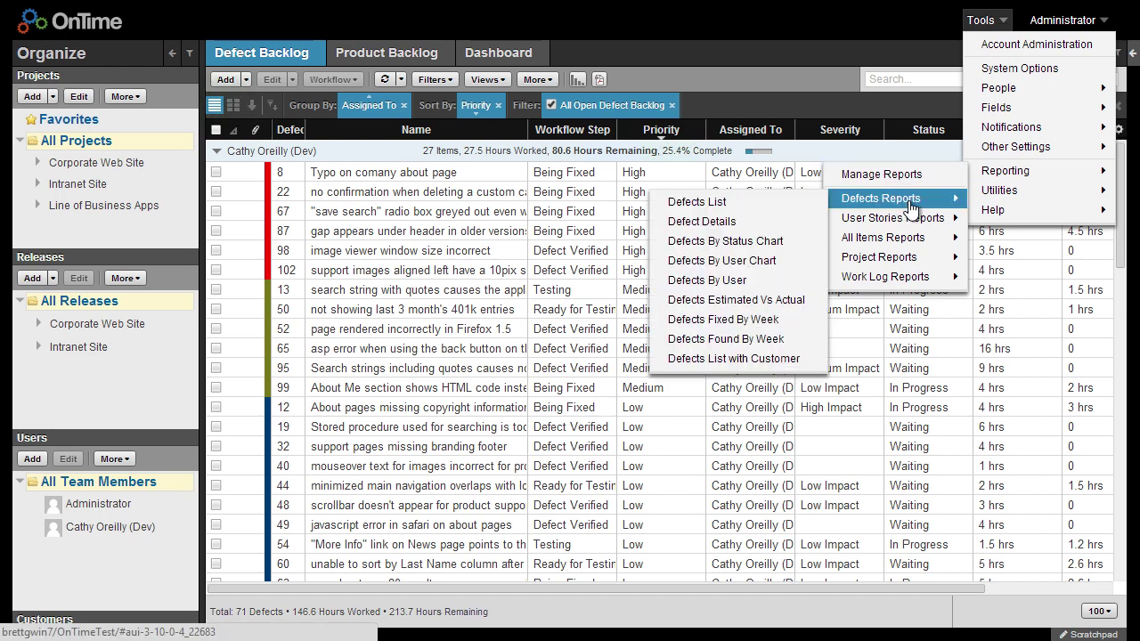
{"action": "left_click", "coordinate": [693, 361]}
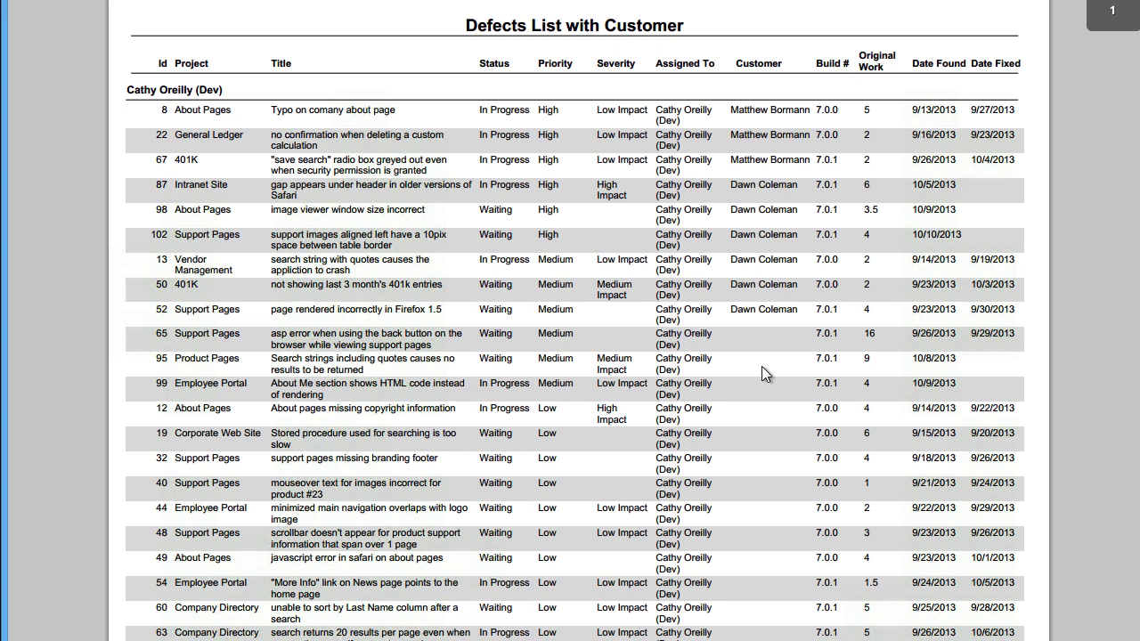